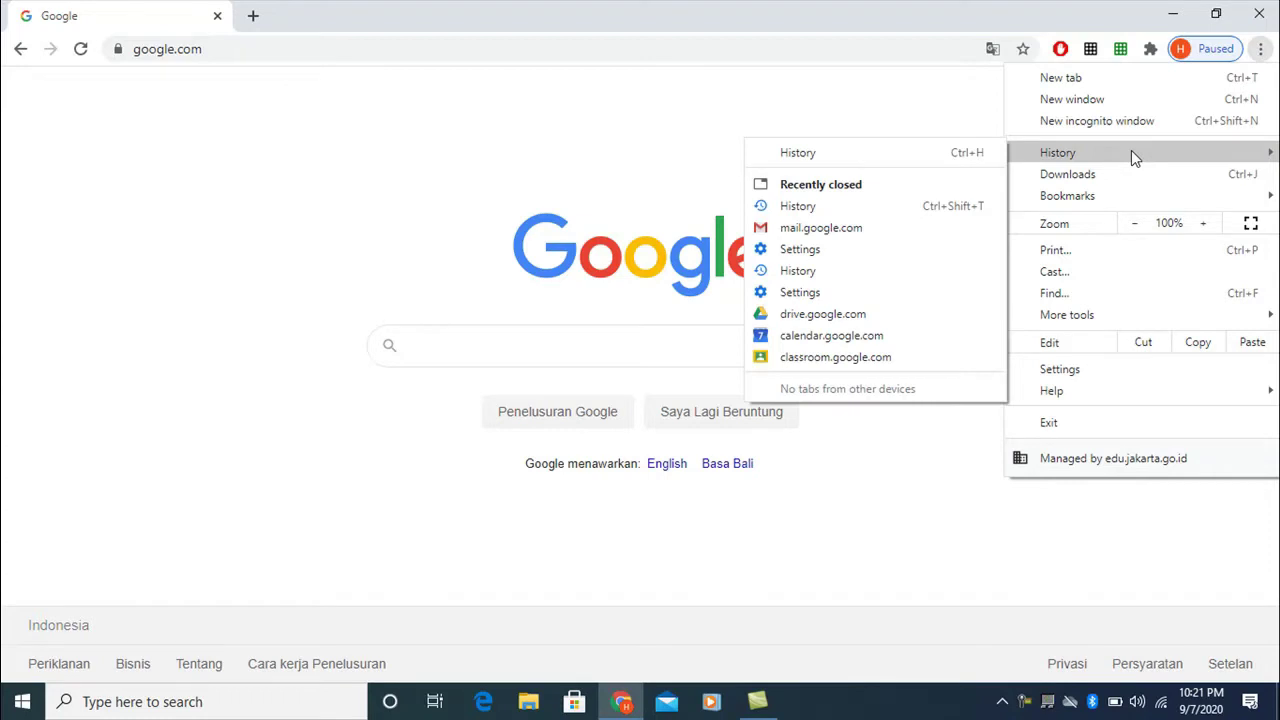
# - Open the full browsing history and select today's entries from Login at 10:18 PM through Dashboard at 10:11 PM
pyautogui.click(895, 160)
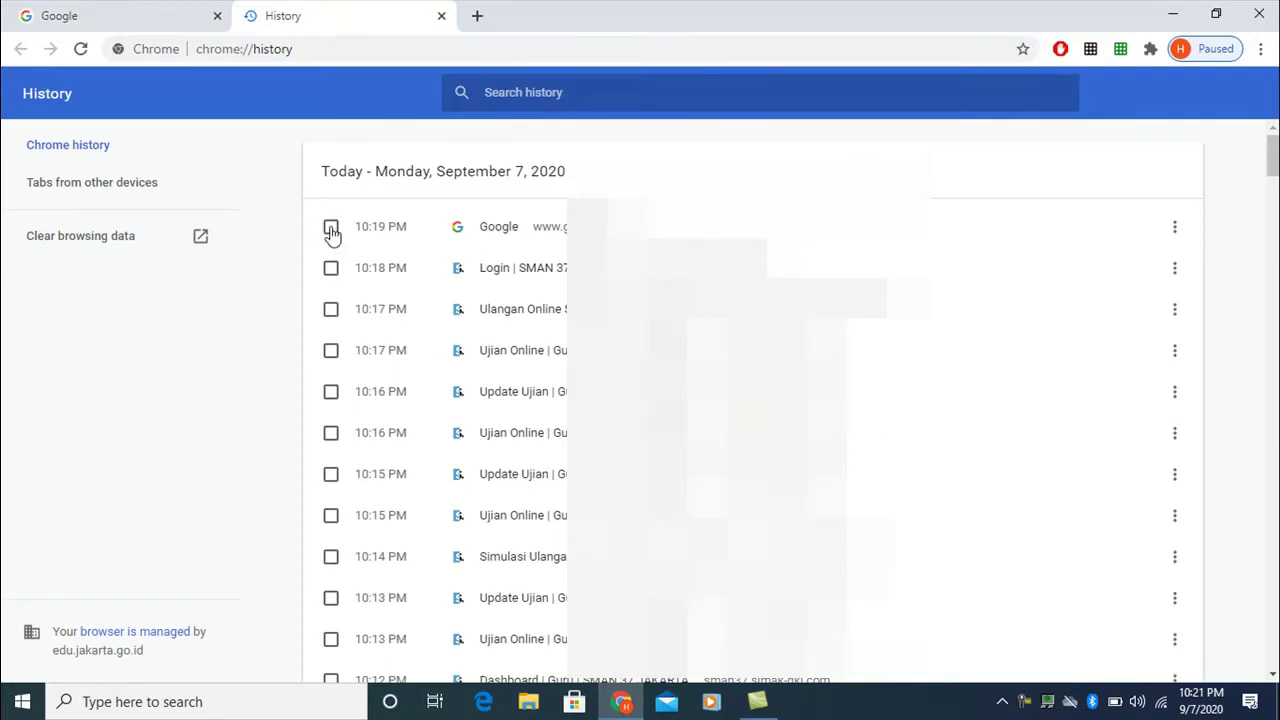
pyautogui.click(331, 269)
pyautogui.click(331, 312)
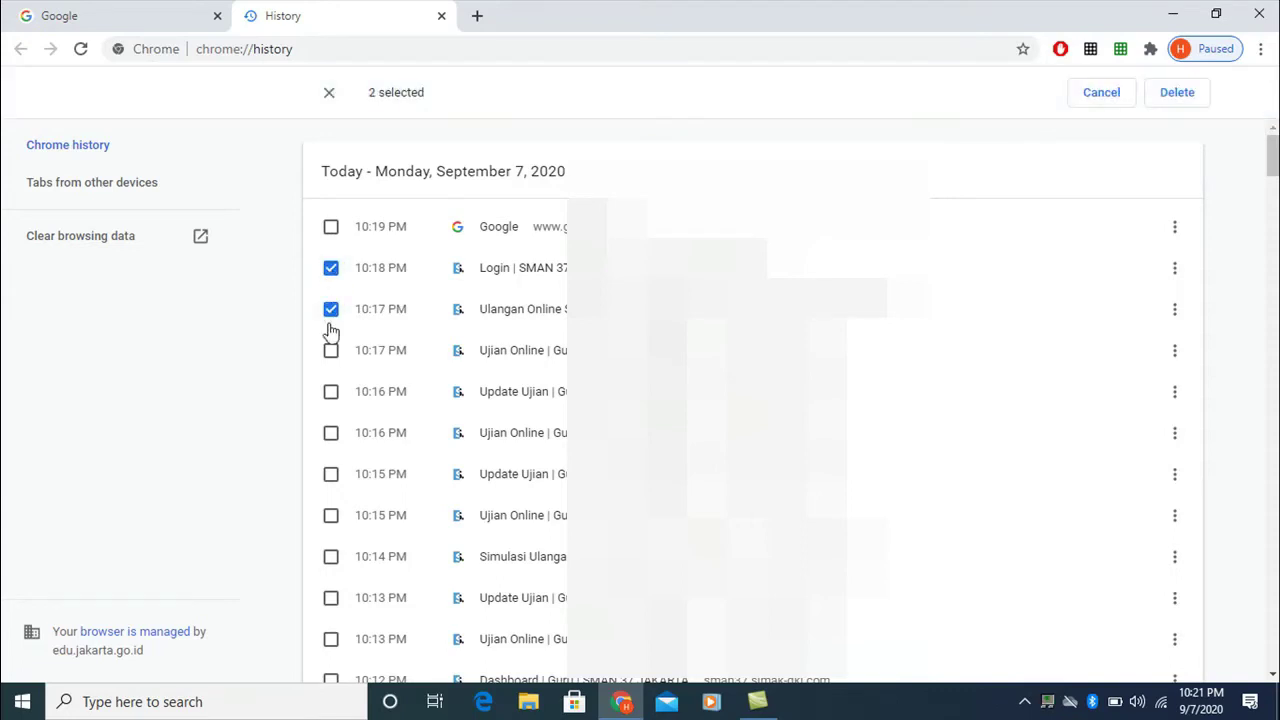
pyautogui.click(331, 350)
pyautogui.click(331, 395)
pyautogui.click(331, 435)
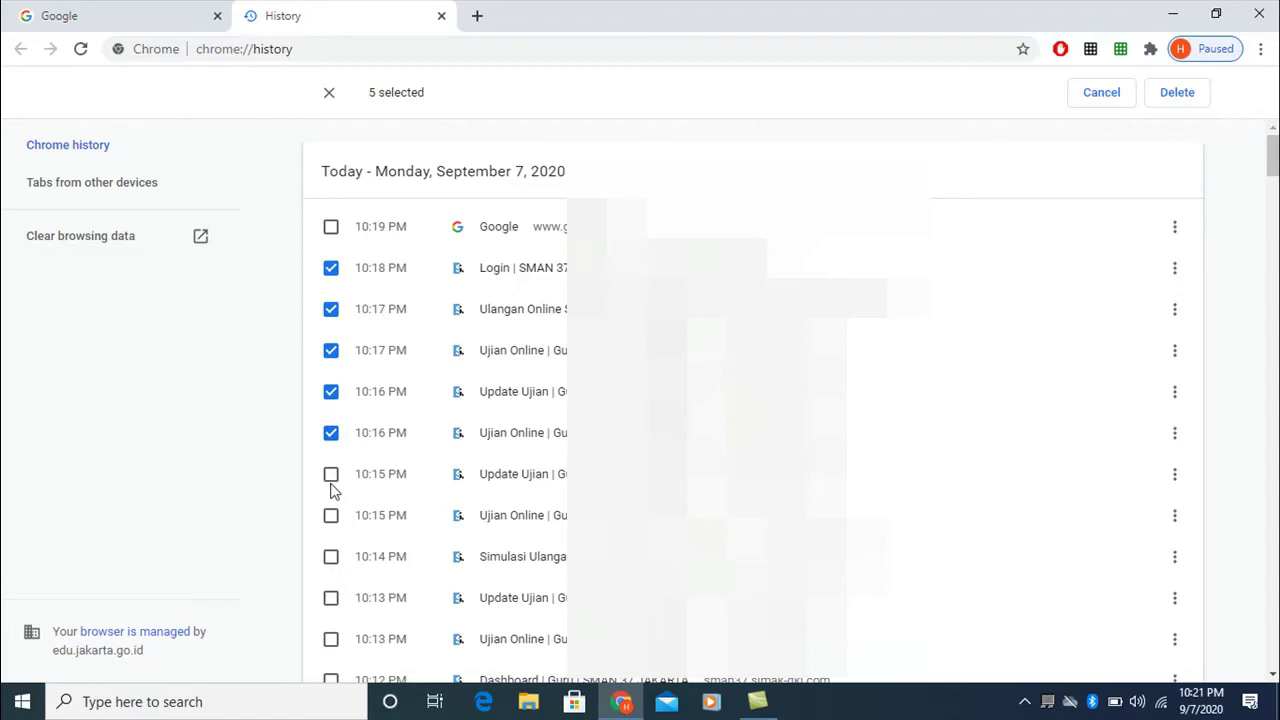
pyautogui.click(331, 478)
pyautogui.click(331, 515)
pyautogui.click(331, 556)
pyautogui.click(331, 598)
pyautogui.click(331, 640)
pyautogui.moveTo(1274, 166); pyautogui.dragTo(1274, 182)
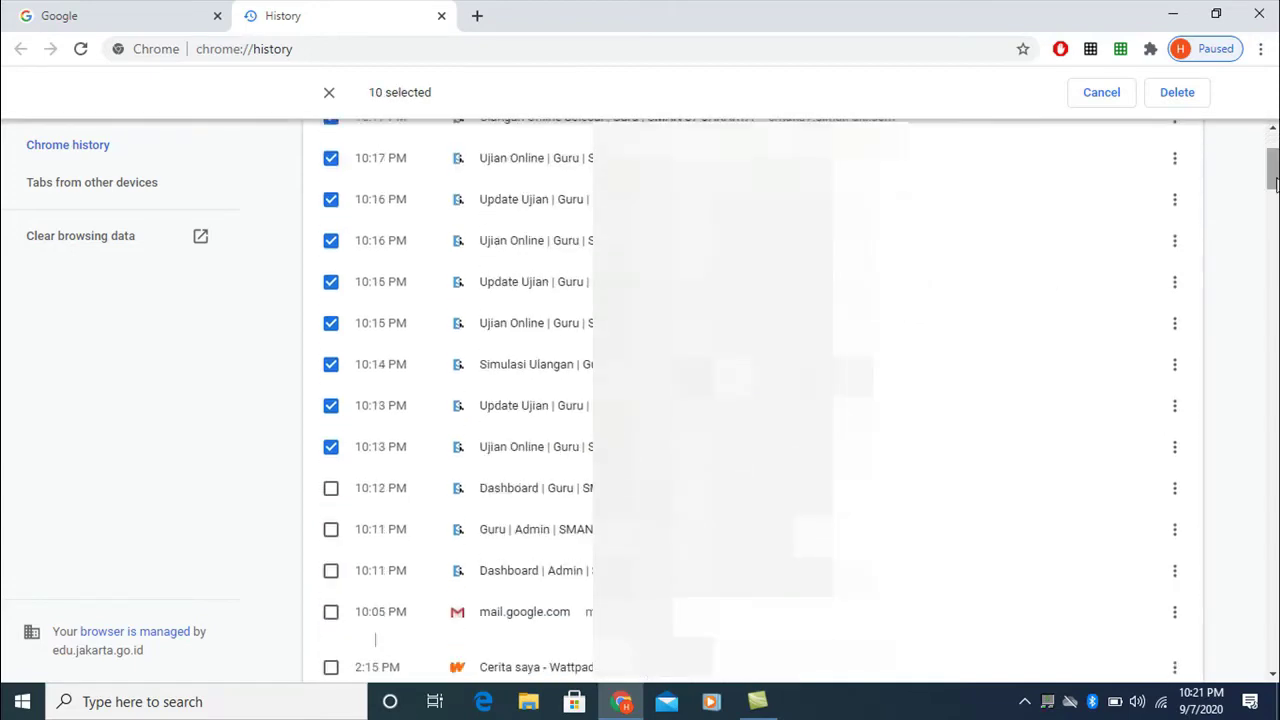
pyautogui.click(331, 492)
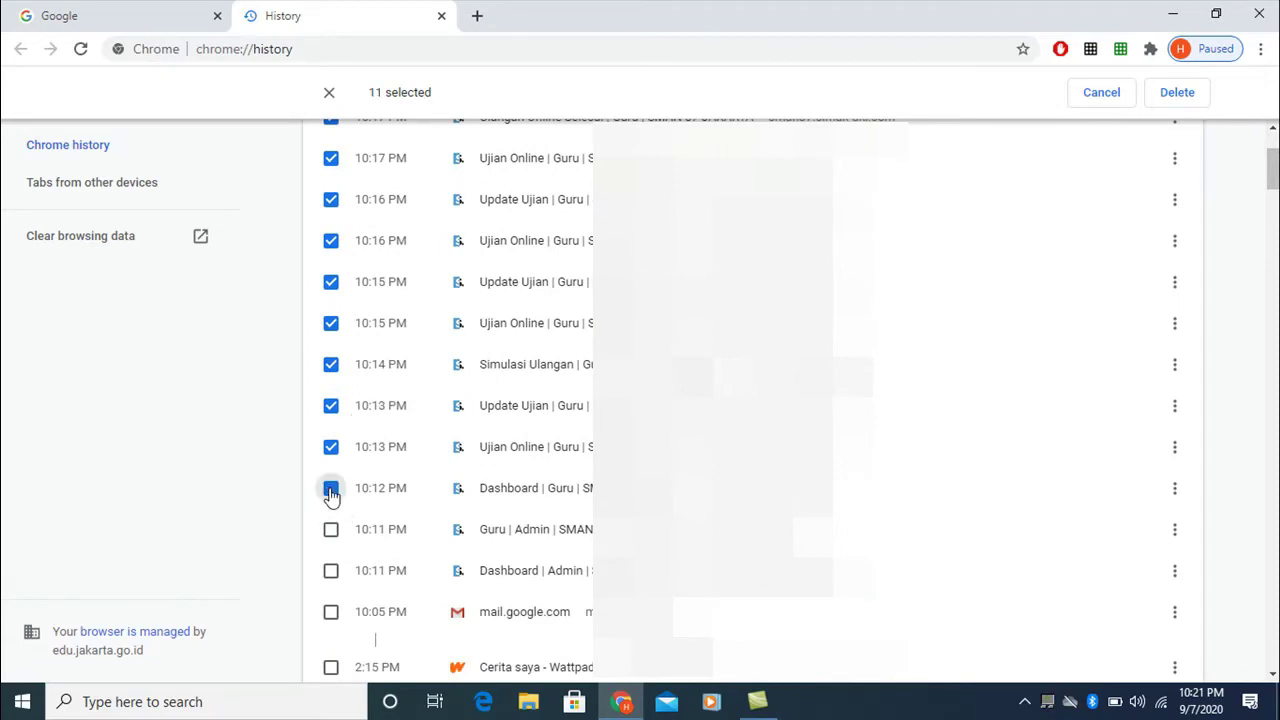
pyautogui.click(331, 540)
pyautogui.click(331, 572)
# - Open the clear browsing data settings and look through the basic time range choices
pyautogui.click(105, 247)
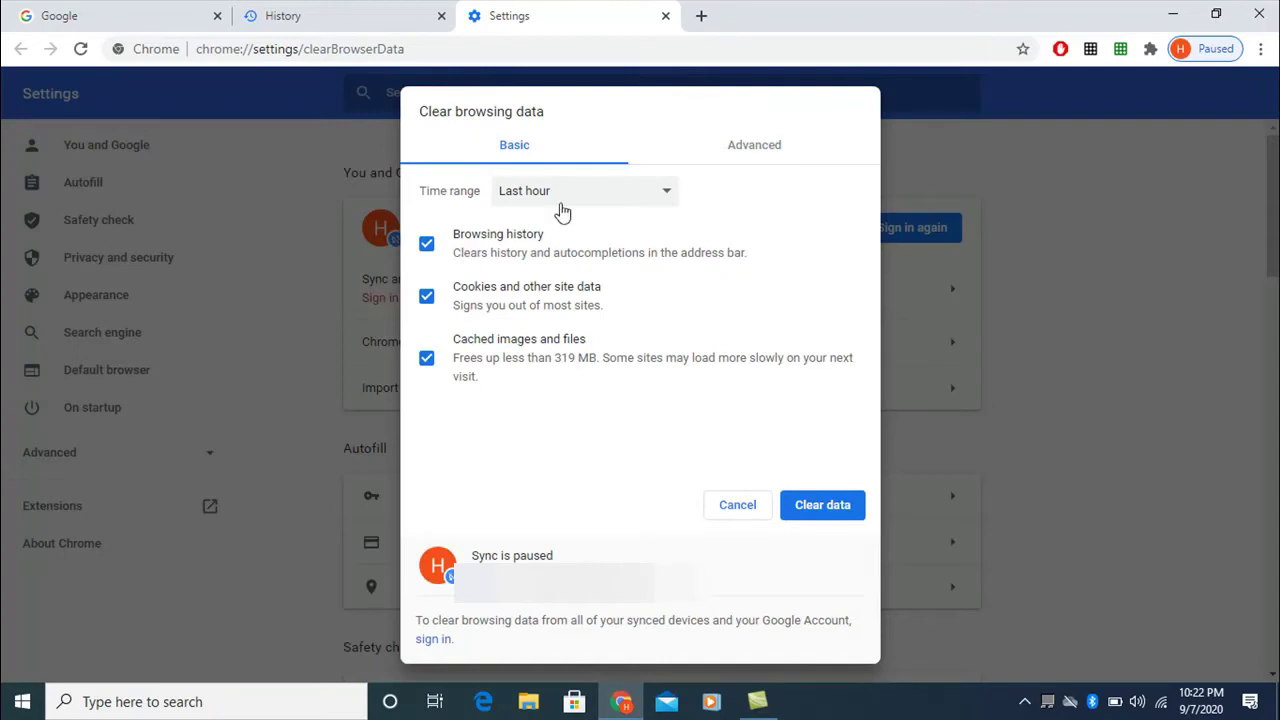
pyautogui.click(556, 206)
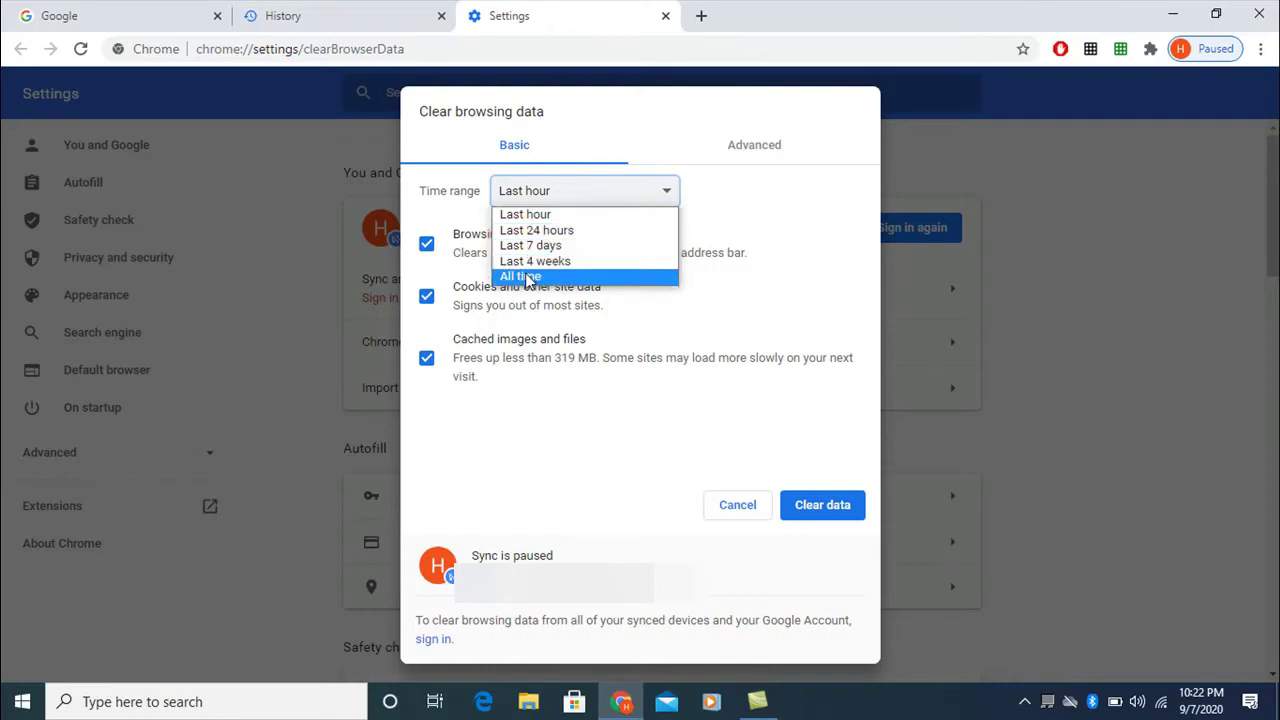
pyautogui.click(445, 213)
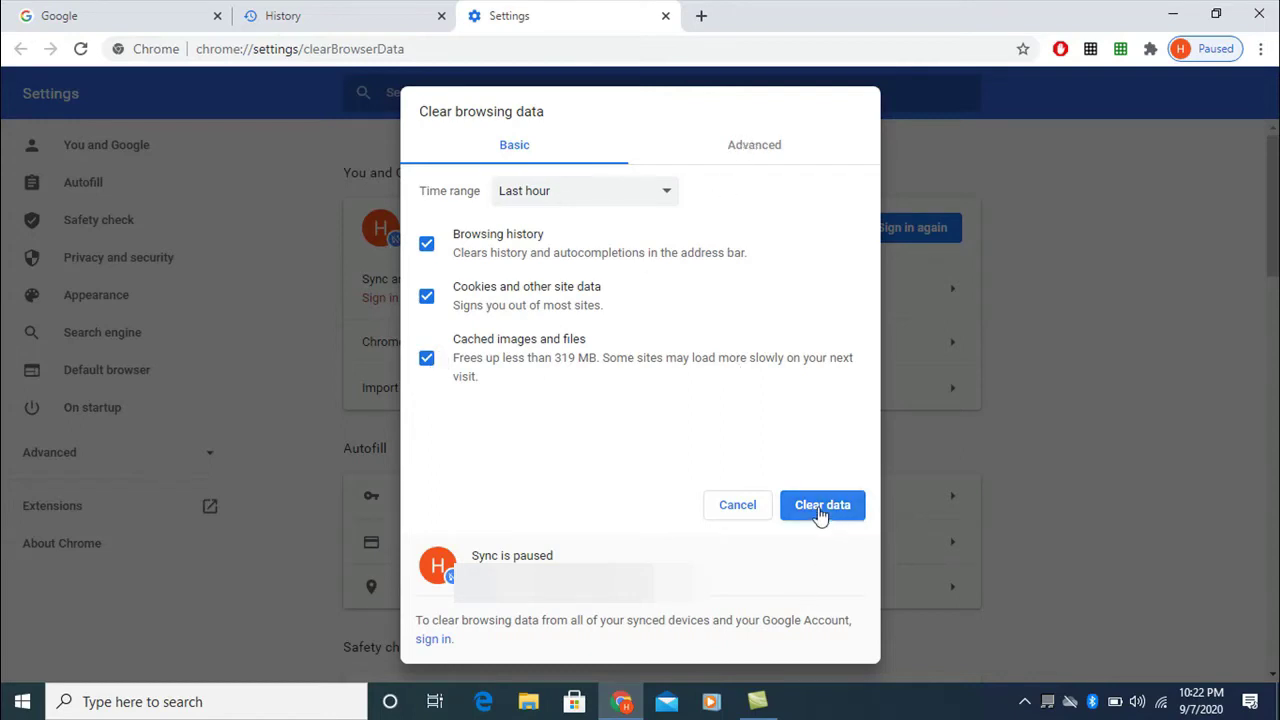
# - Review the advanced data-clearing options, including the time range choices and the Passwords and other sign-in data option
pyautogui.click(766, 150)
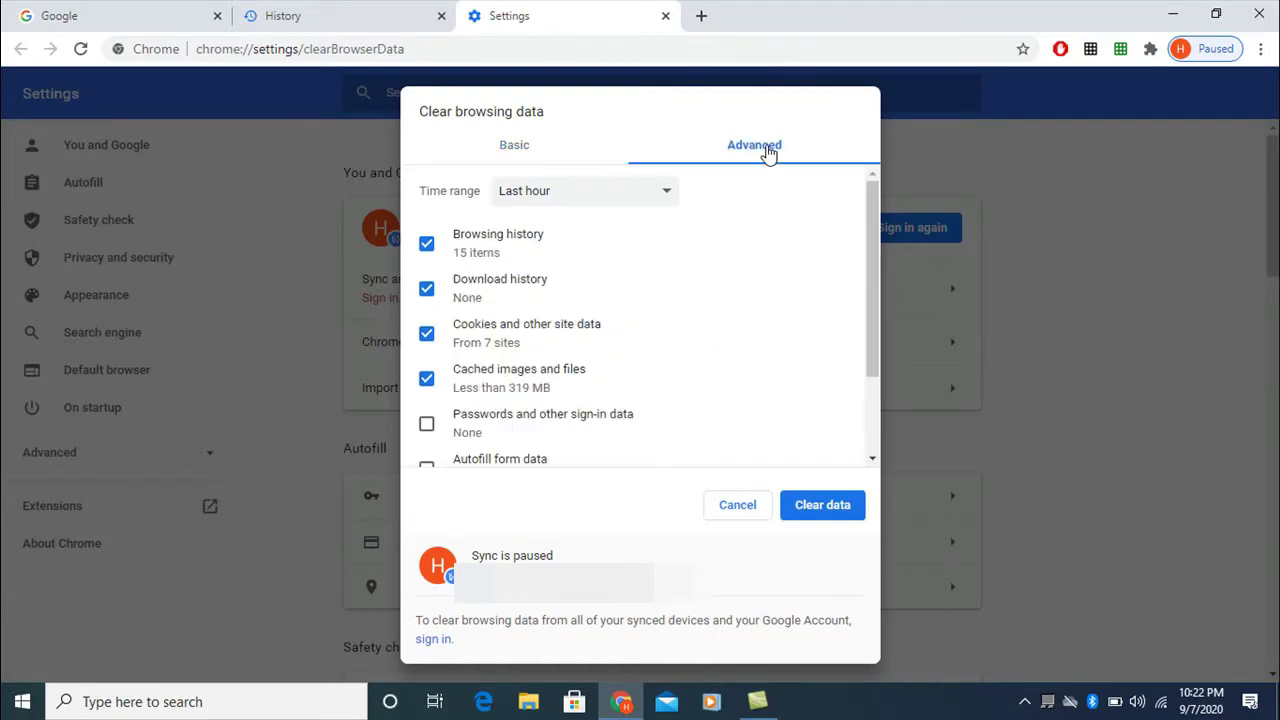
pyautogui.click(600, 200)
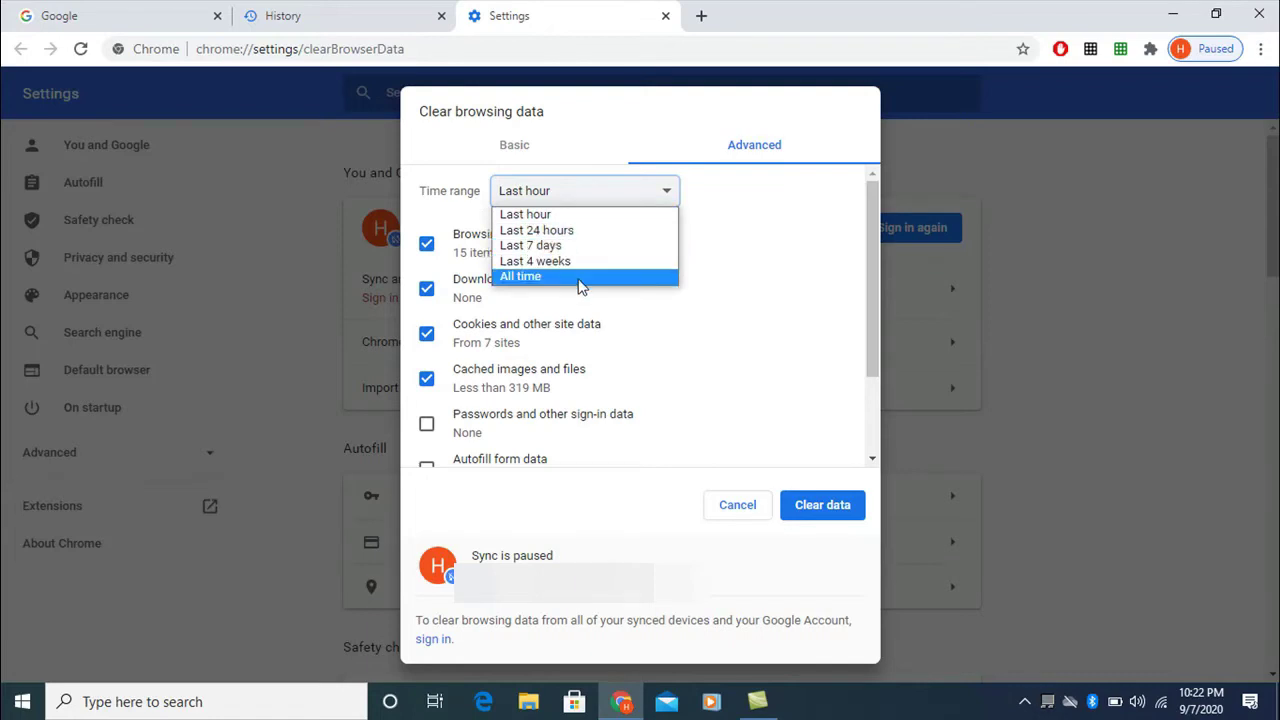
pyautogui.click(728, 276)
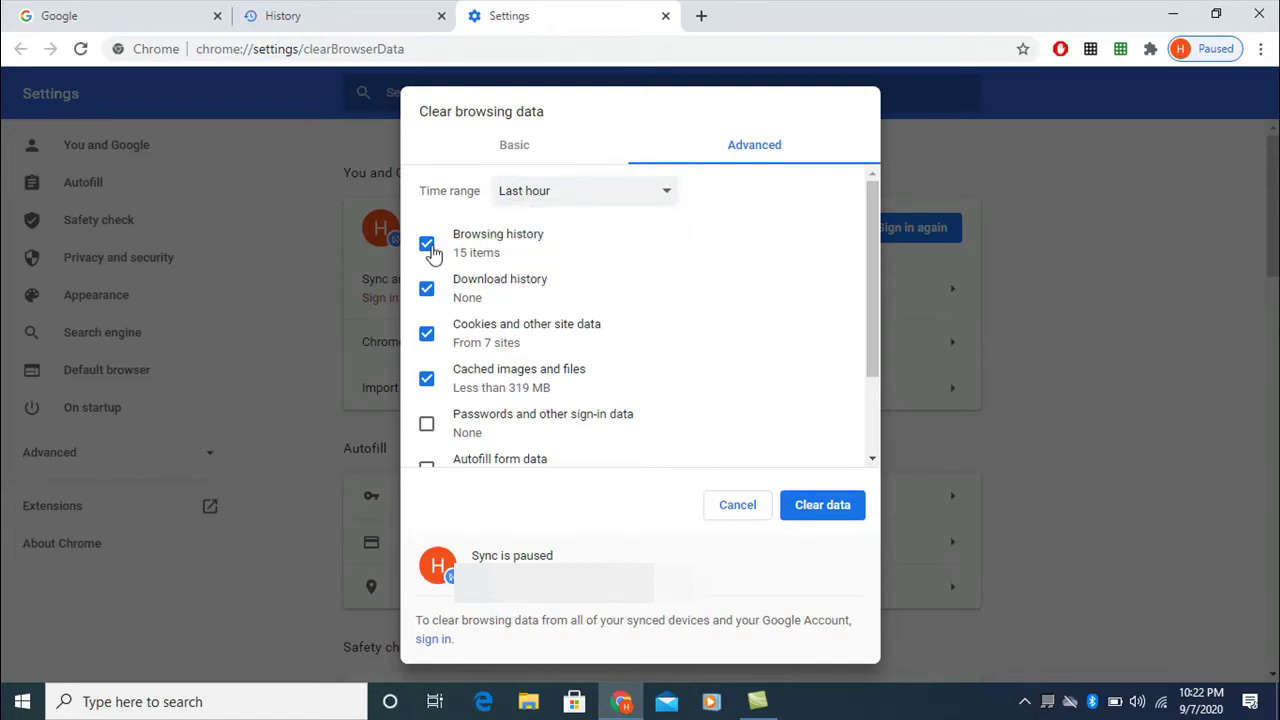
pyautogui.scroll(-1, 437, 274)
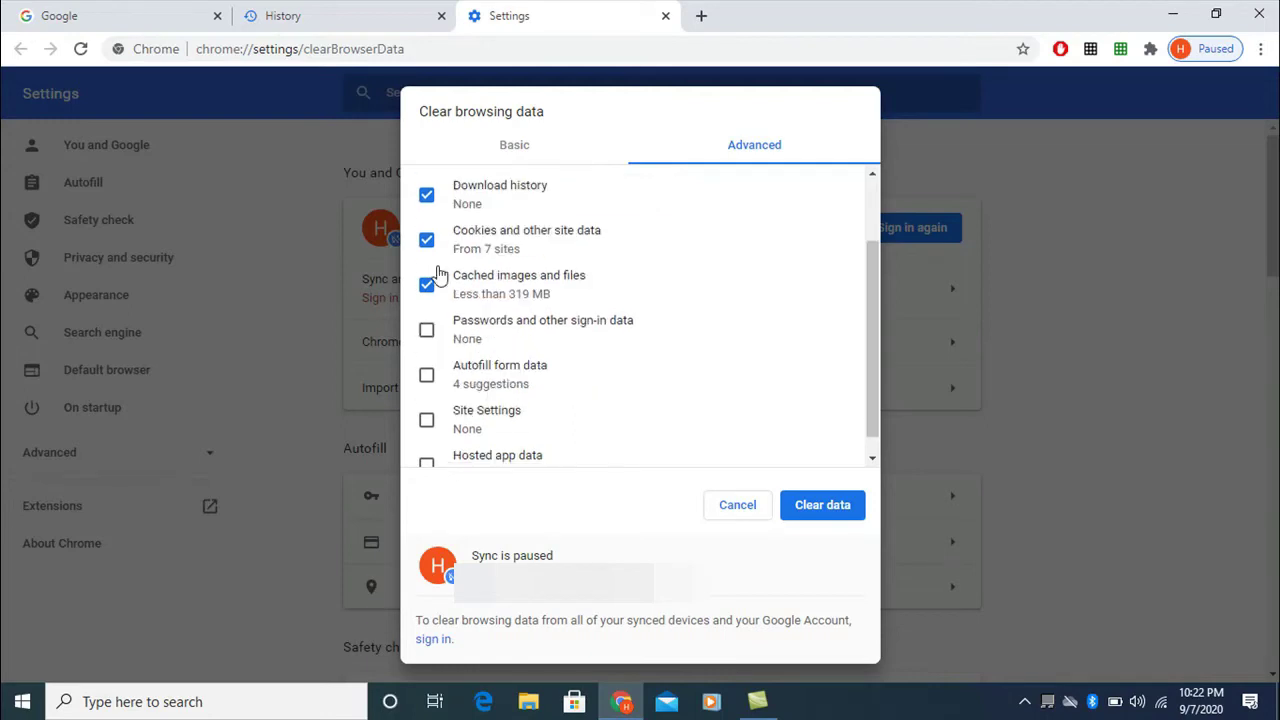
pyautogui.click(429, 338)
pyautogui.click(427, 333)
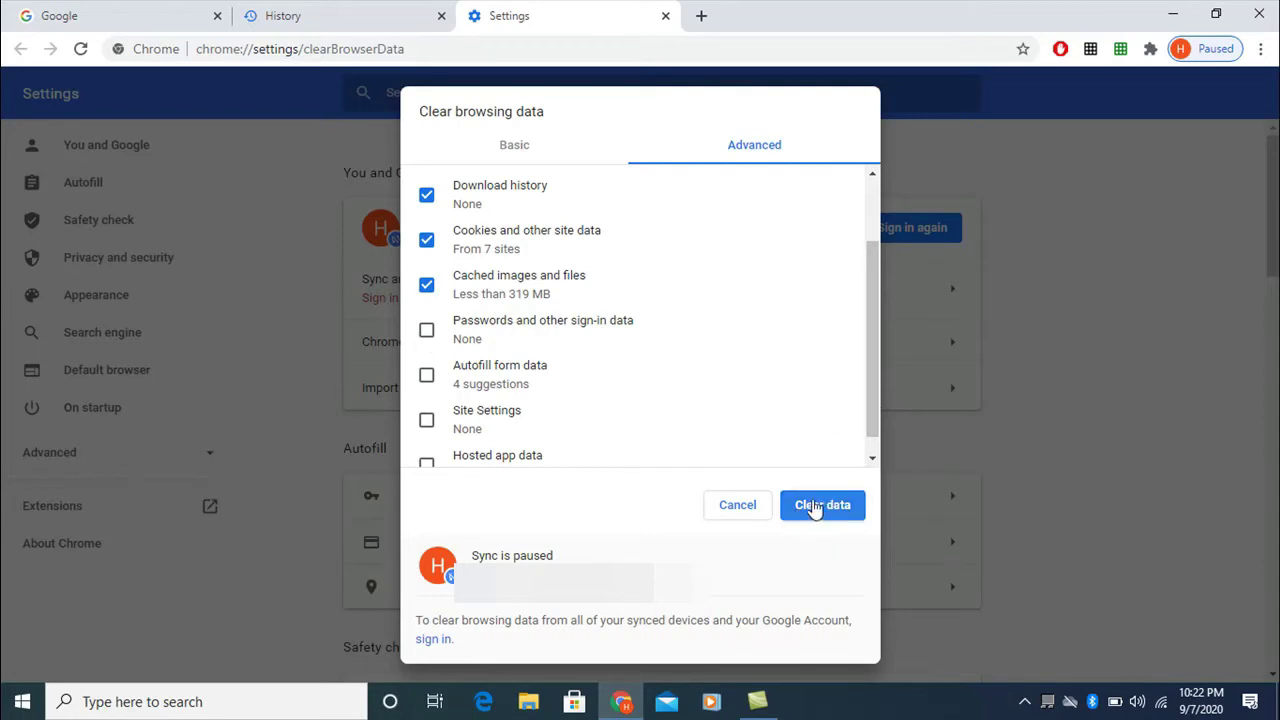
pyautogui.scroll(-1, 831, 423)
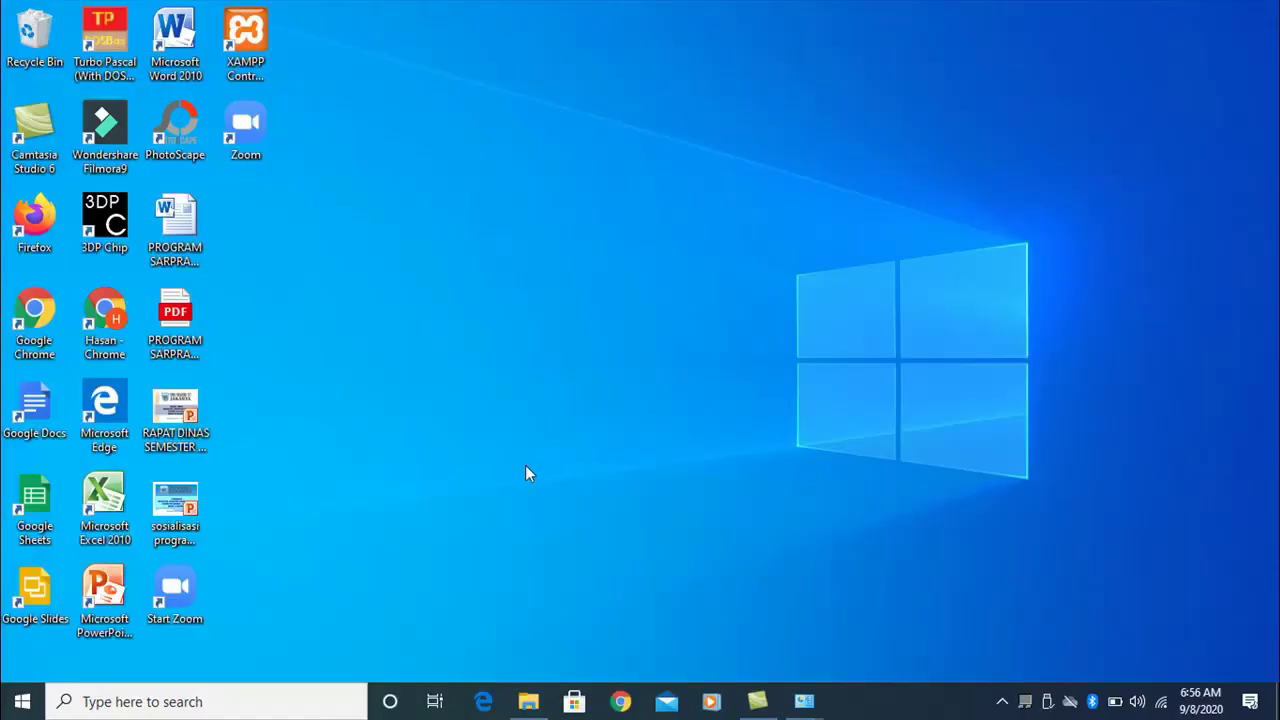
# - Search Windows for "control panel" and open Control Panel
pyautogui.click(120, 701)
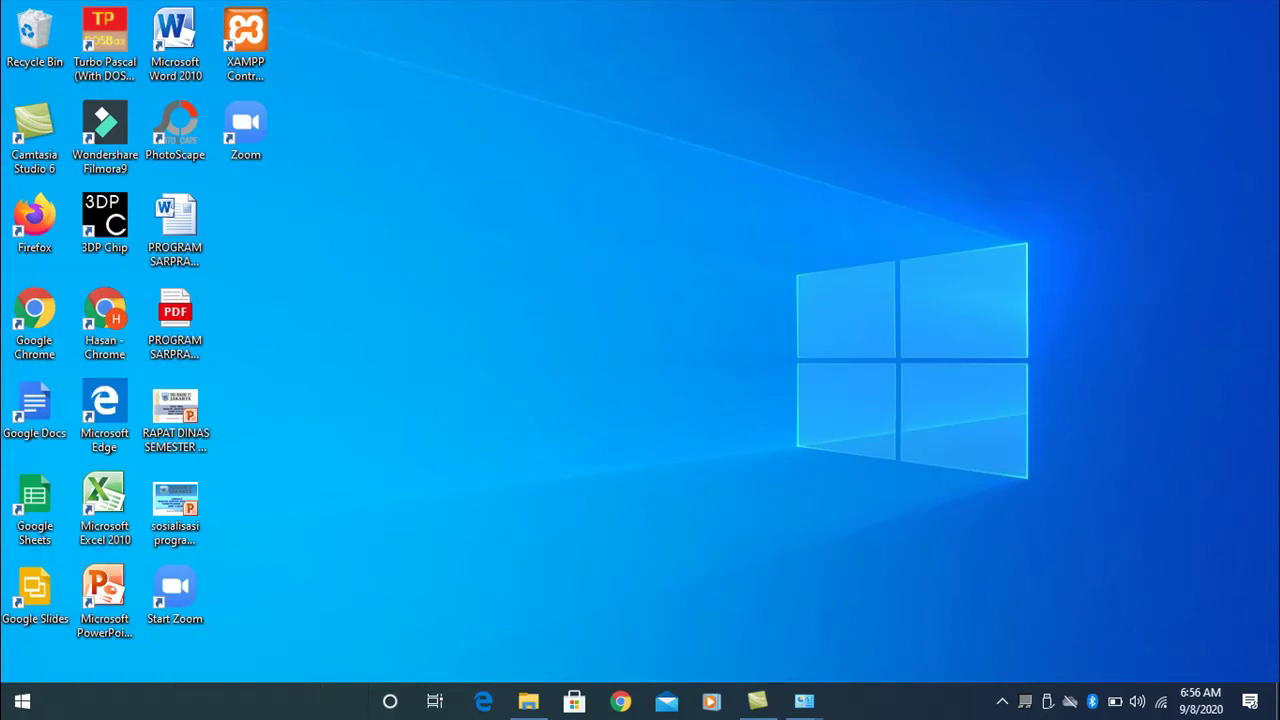
pyautogui.click(128, 695)
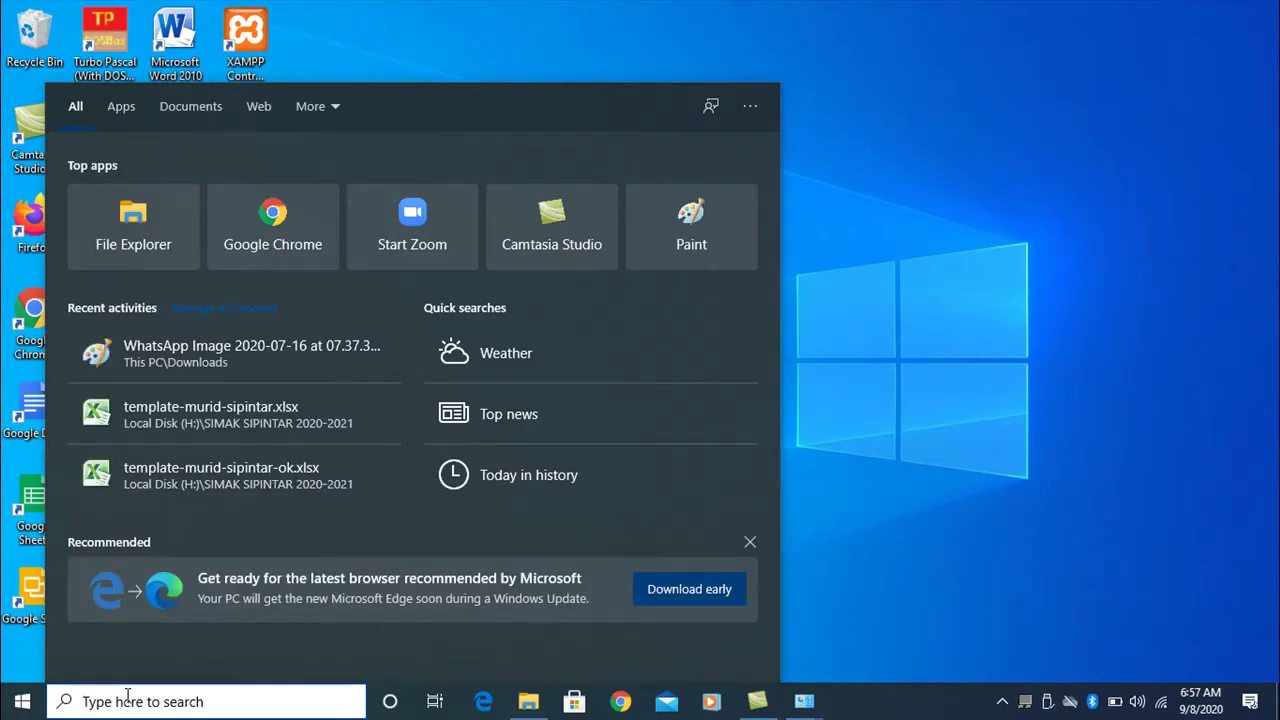
pyautogui.write('con')
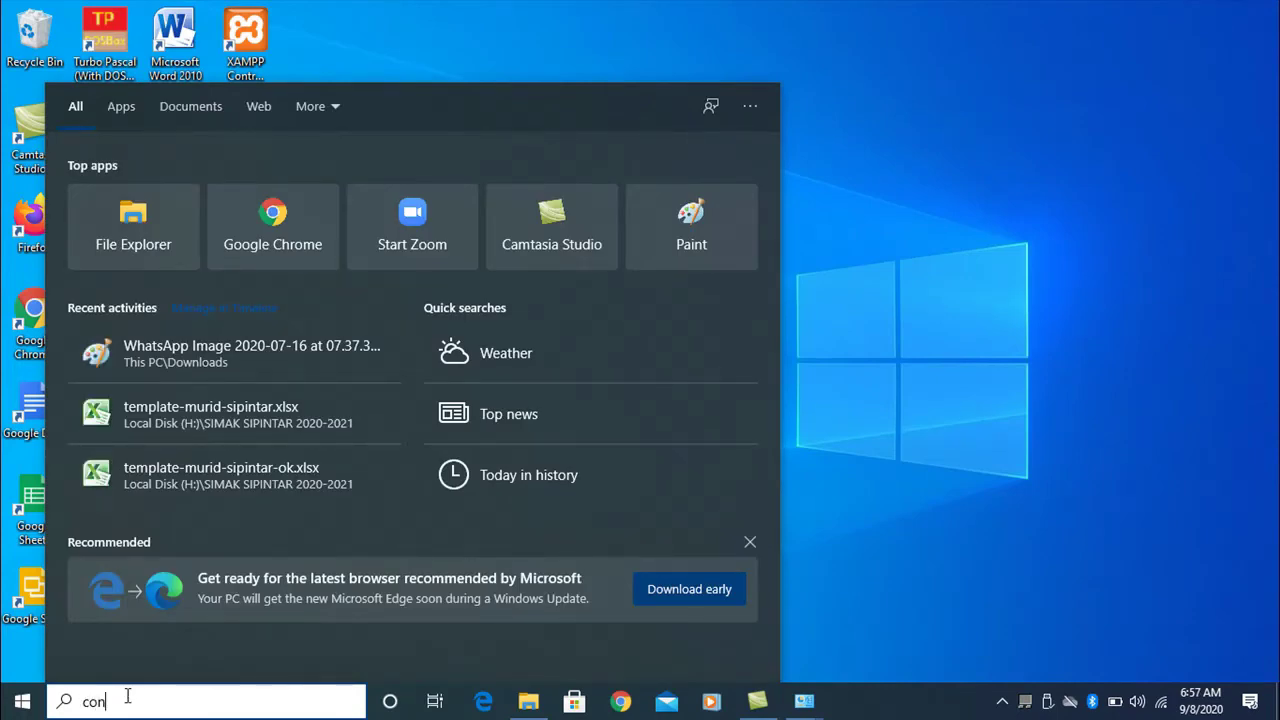
pyautogui.write('trol')
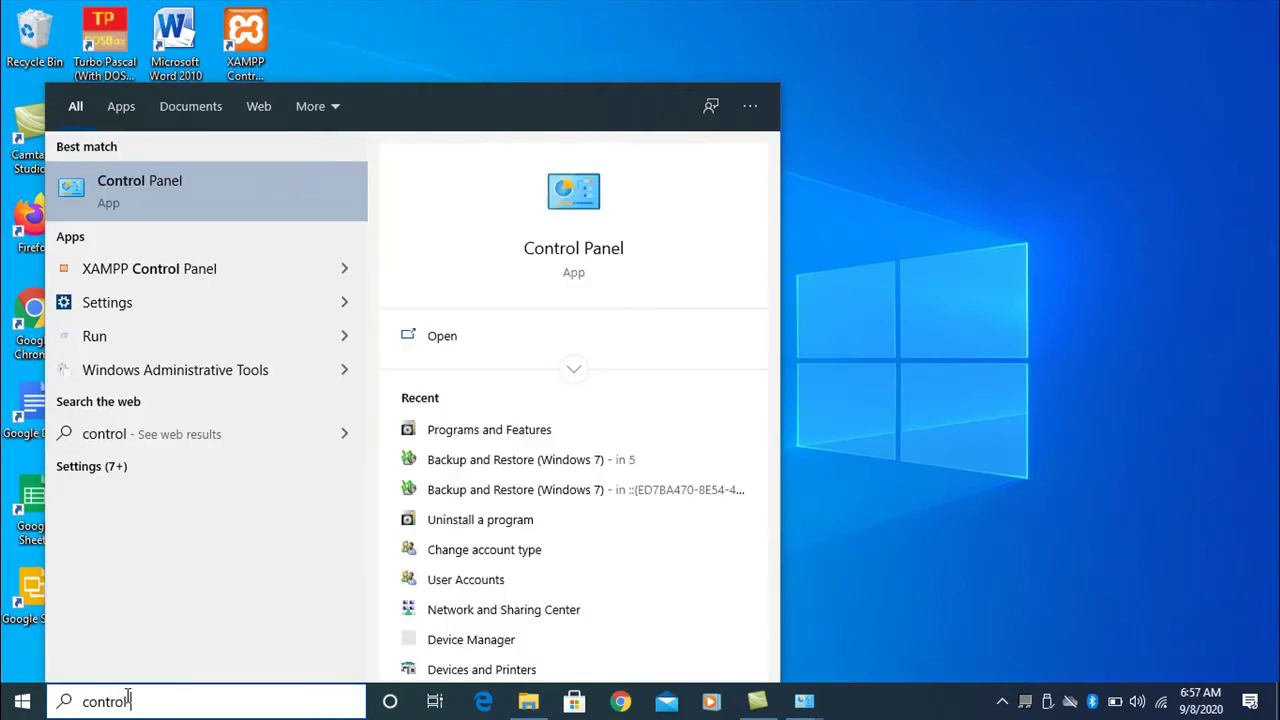
pyautogui.write(' panel')
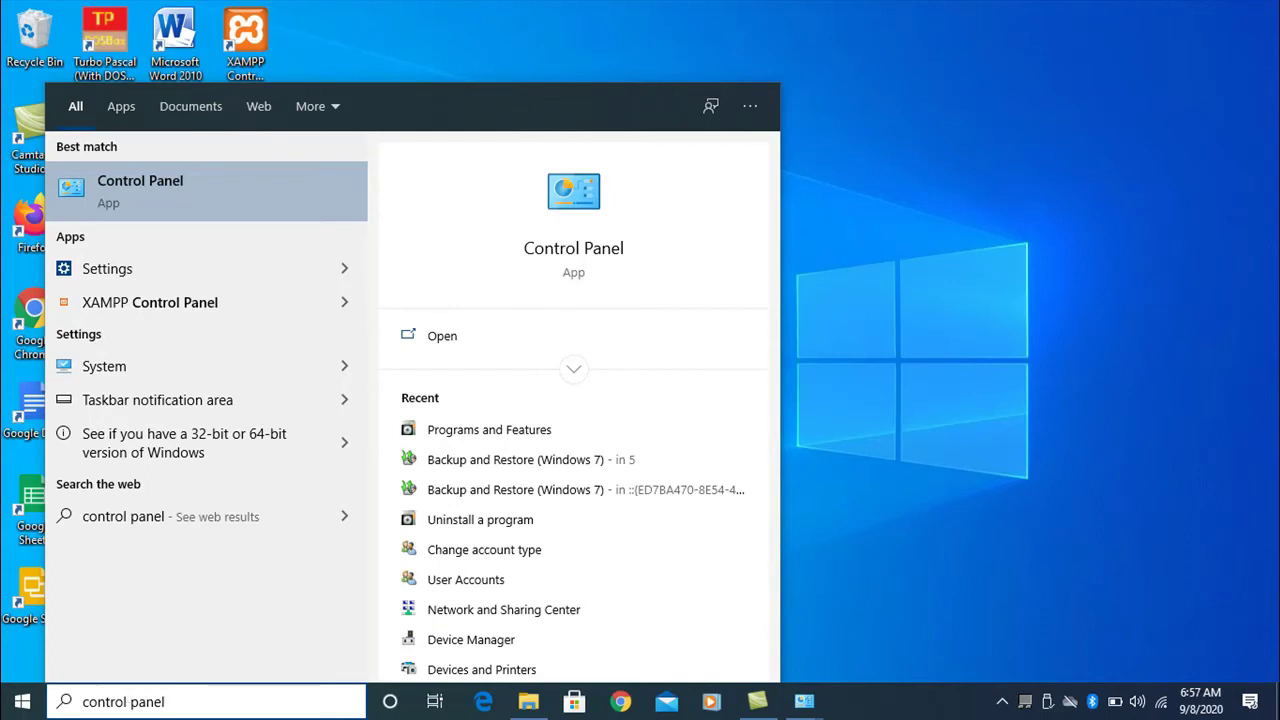
pyautogui.click(572, 249)
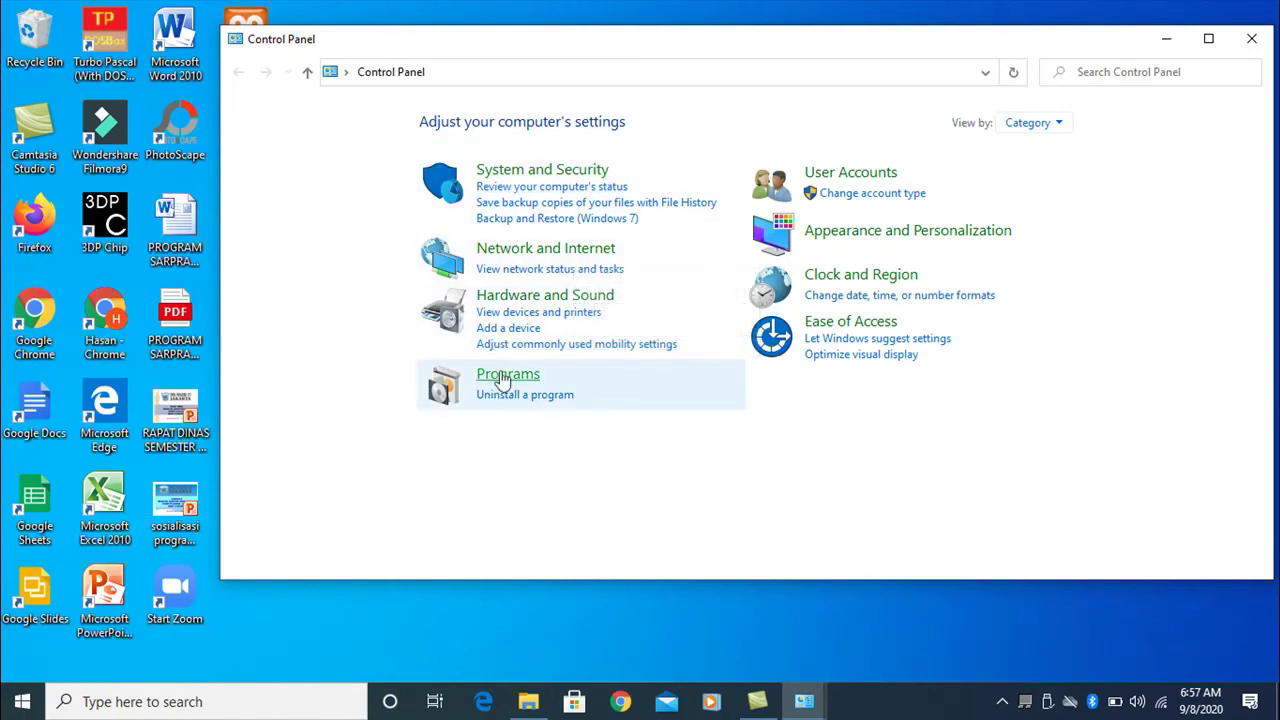
# - Open the list of installed programs, try to uninstall Google Chrome, and minimize the window
pyautogui.click(508, 378)
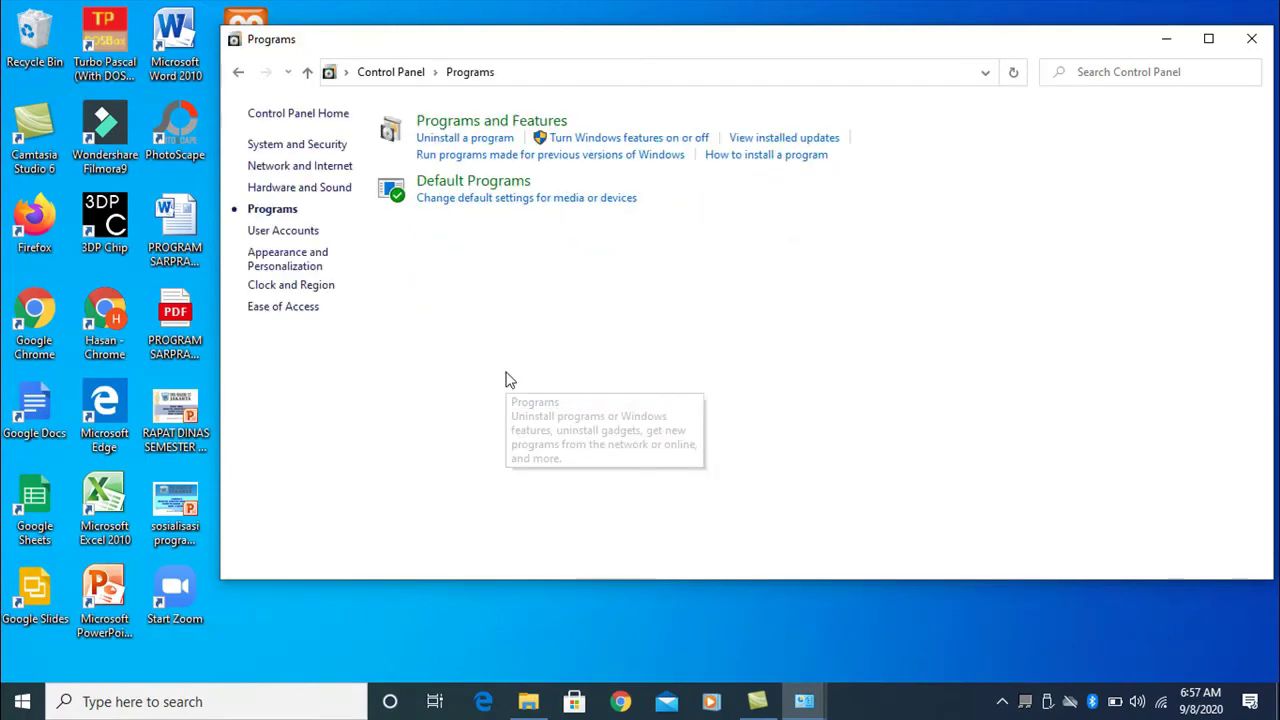
pyautogui.click(505, 130)
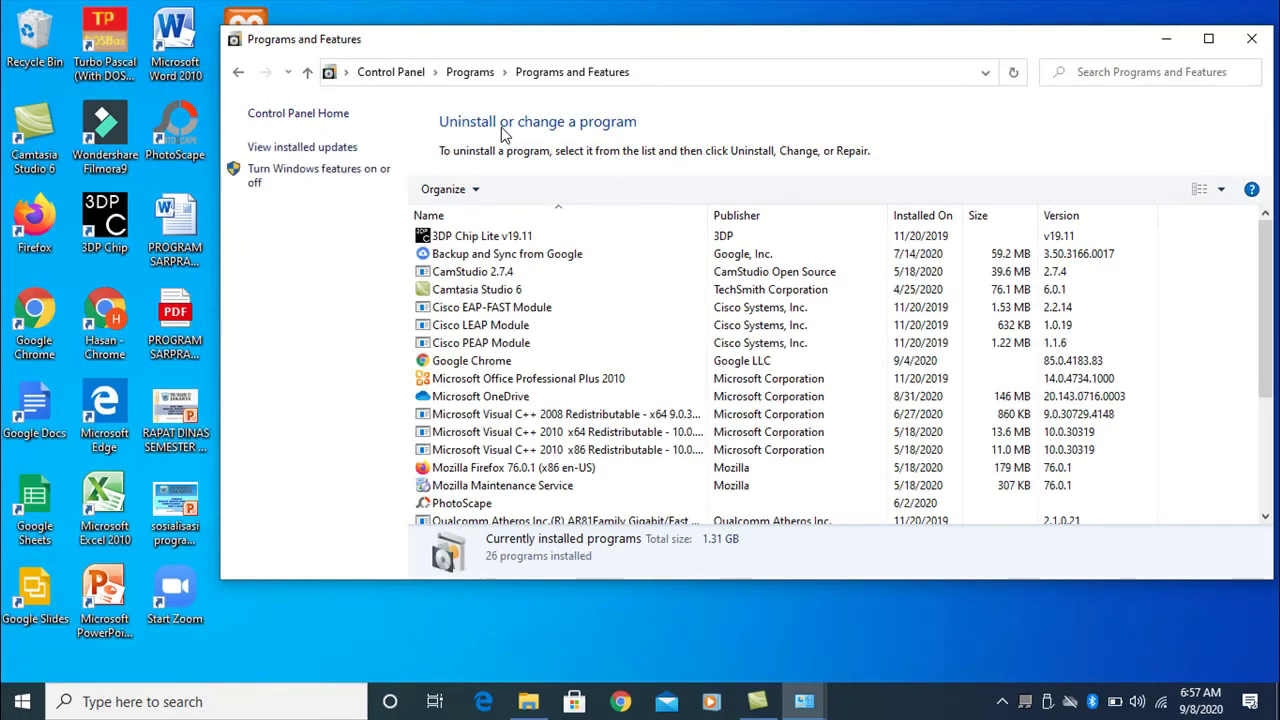
pyautogui.click(486, 366)
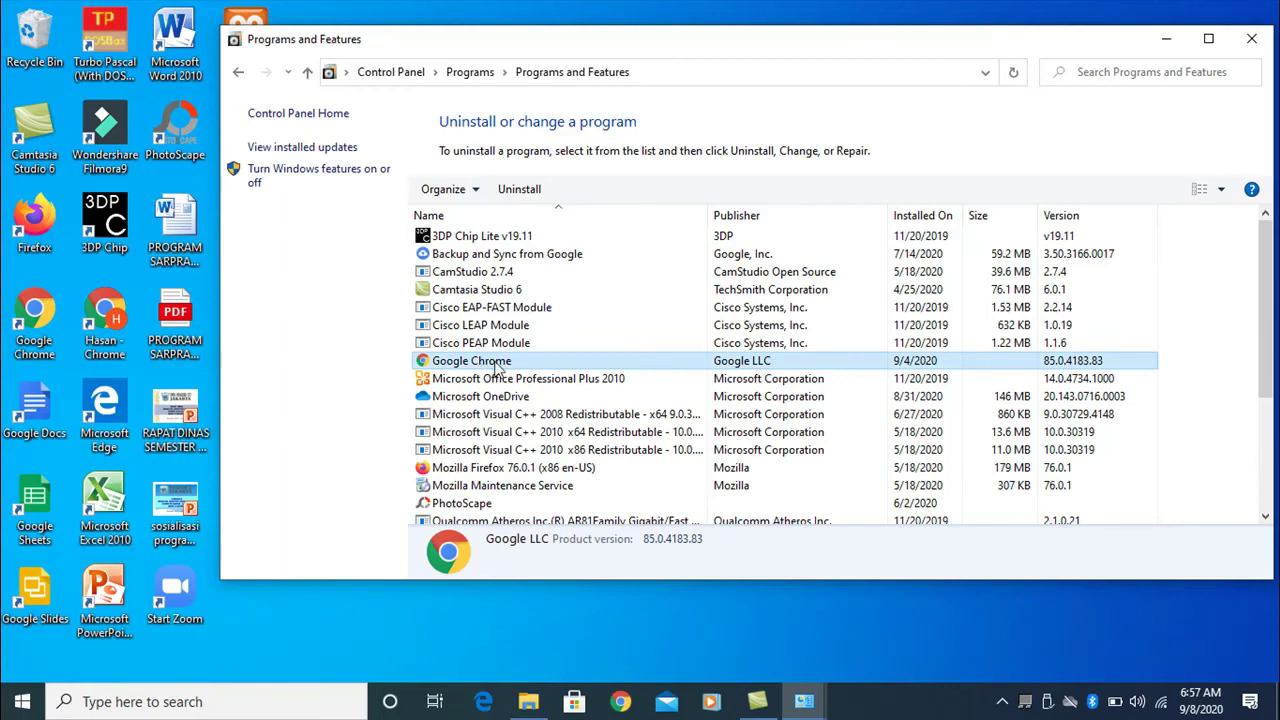
pyautogui.click(525, 191)
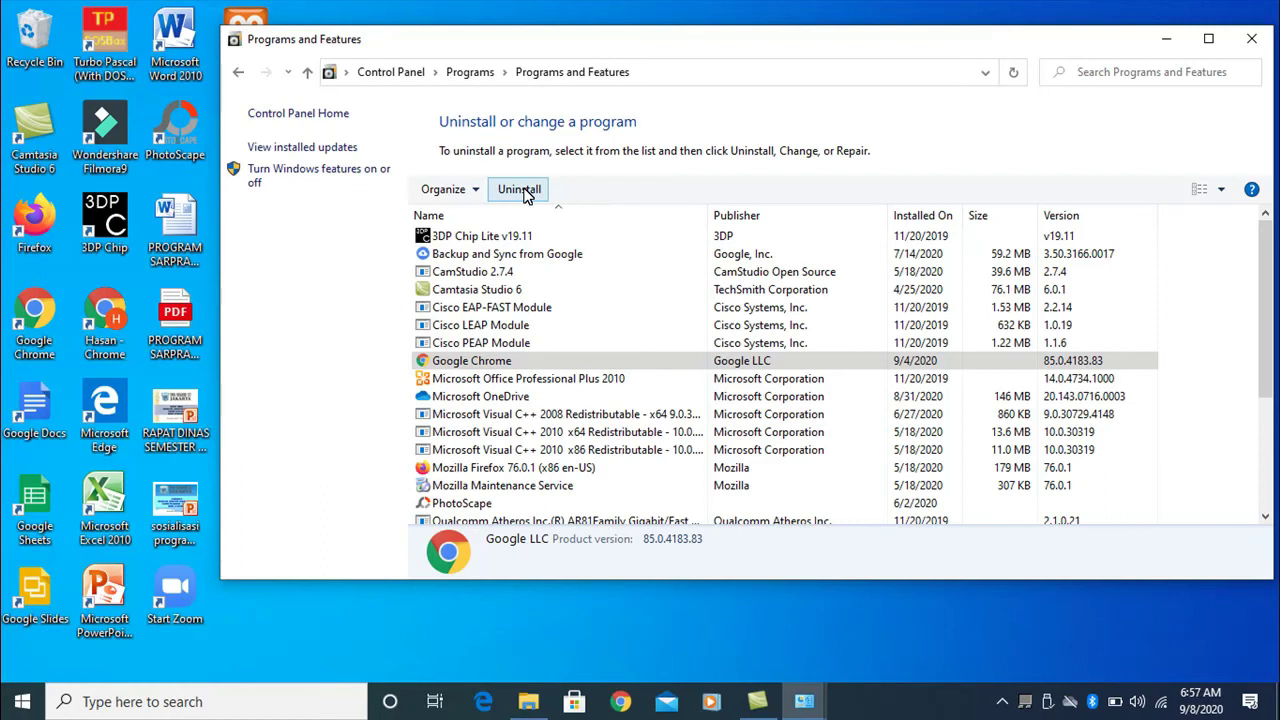
pyautogui.click(1167, 39)
# - View the computer's power options, including Restart, and return to the desktop without choosing one
pyautogui.press('super')
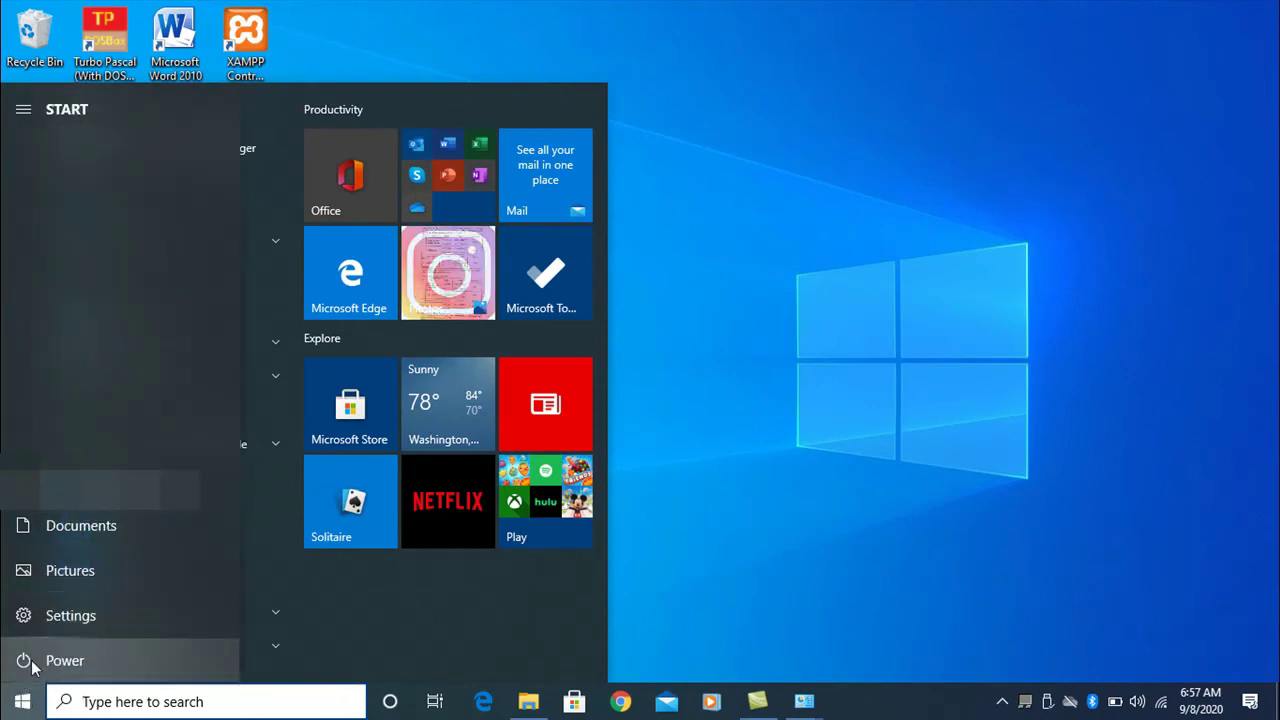
pyautogui.click(1086, 457)
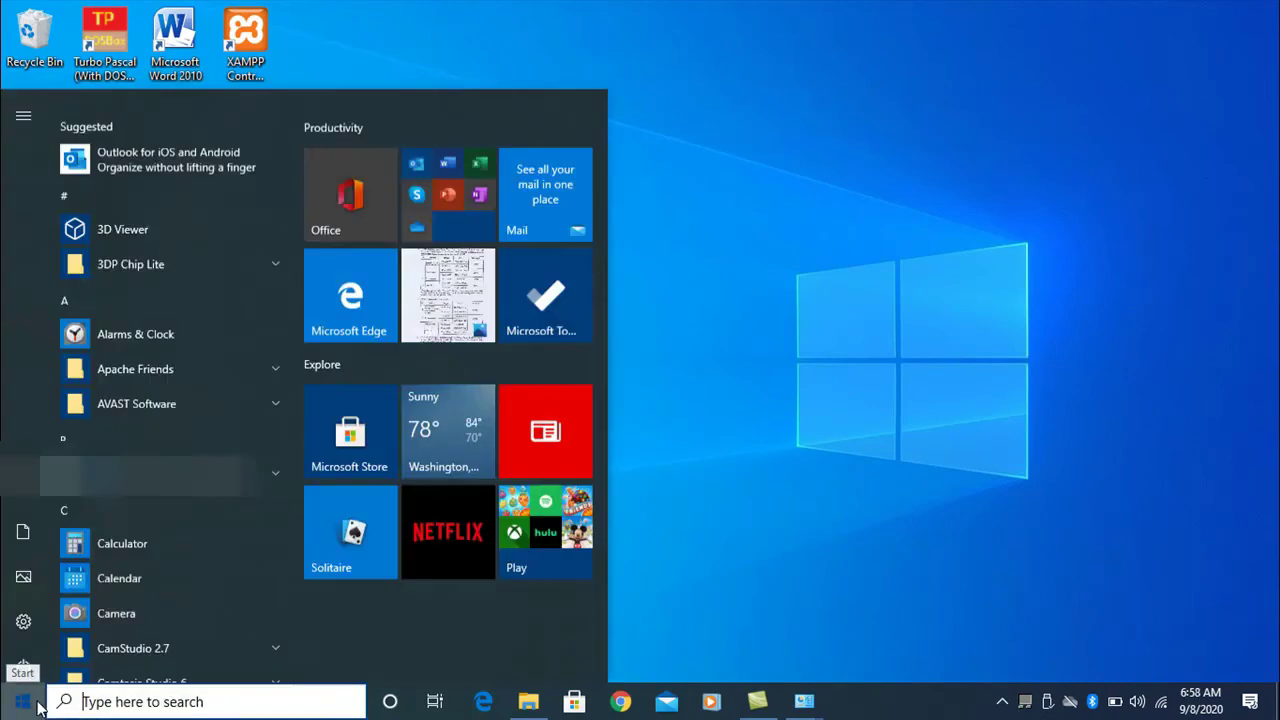
pyautogui.click(24, 700)
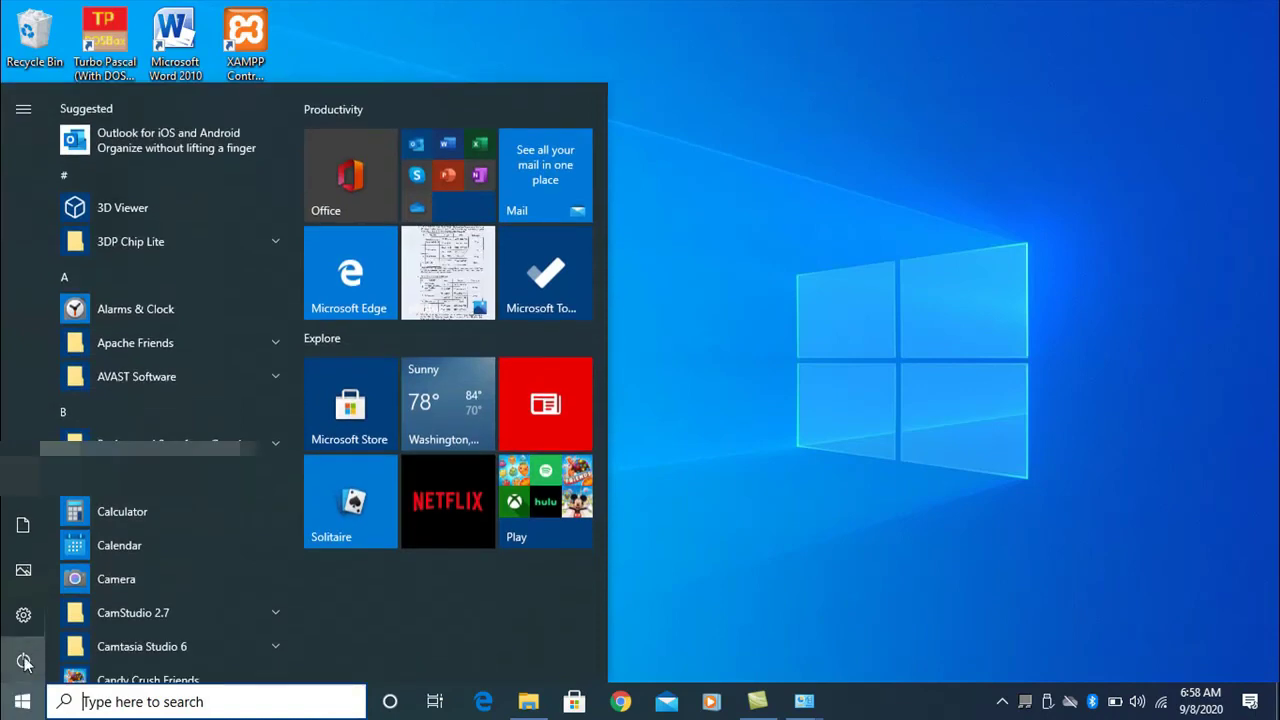
pyautogui.click(23, 660)
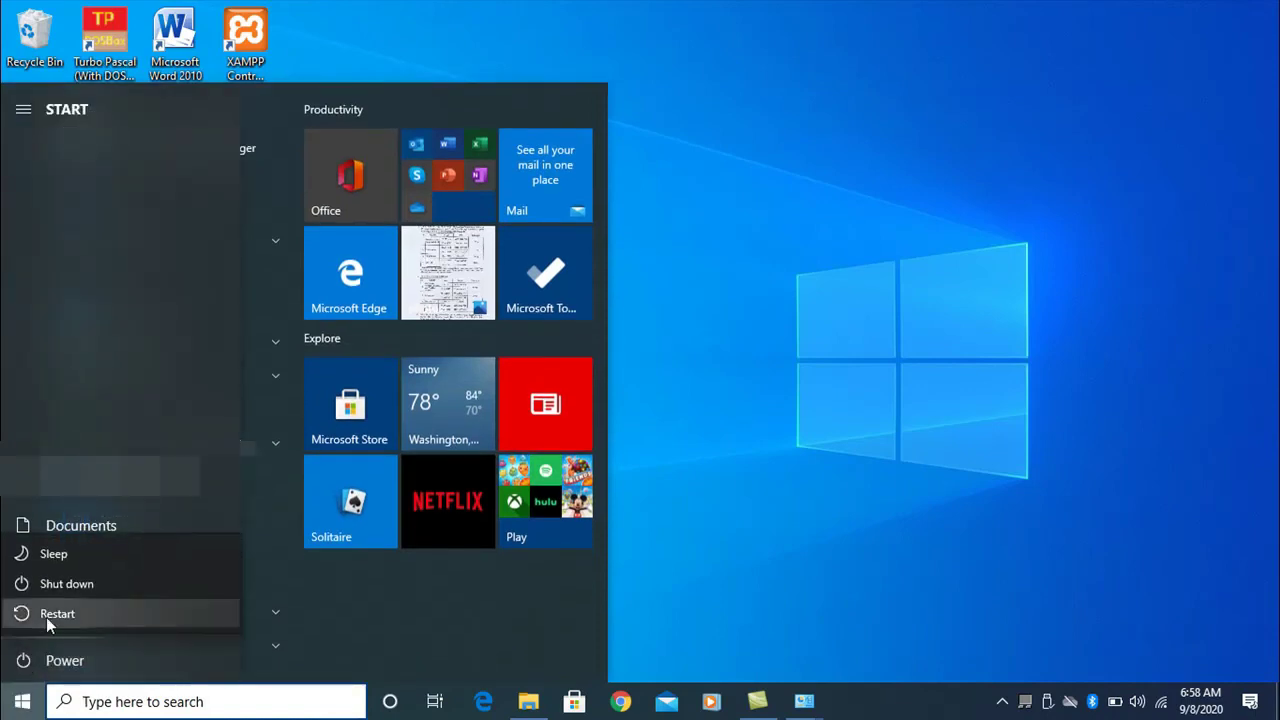
pyautogui.click(865, 459)
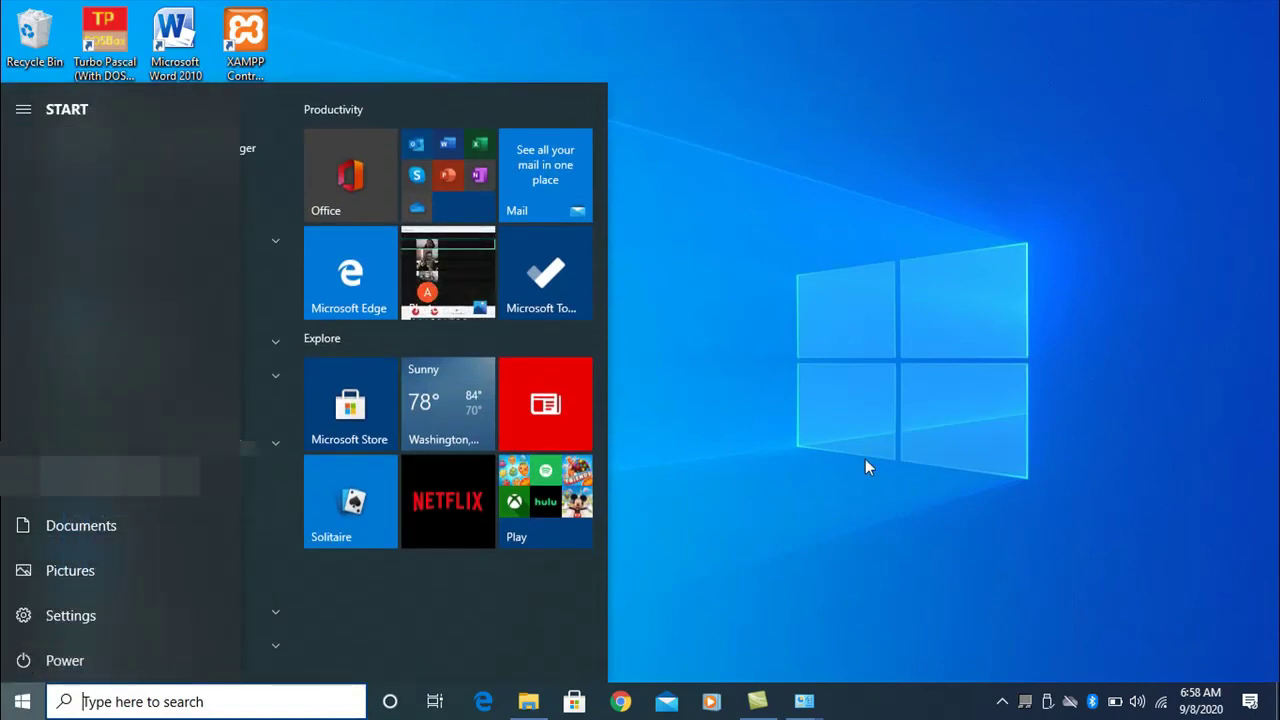
pyautogui.click(853, 284)
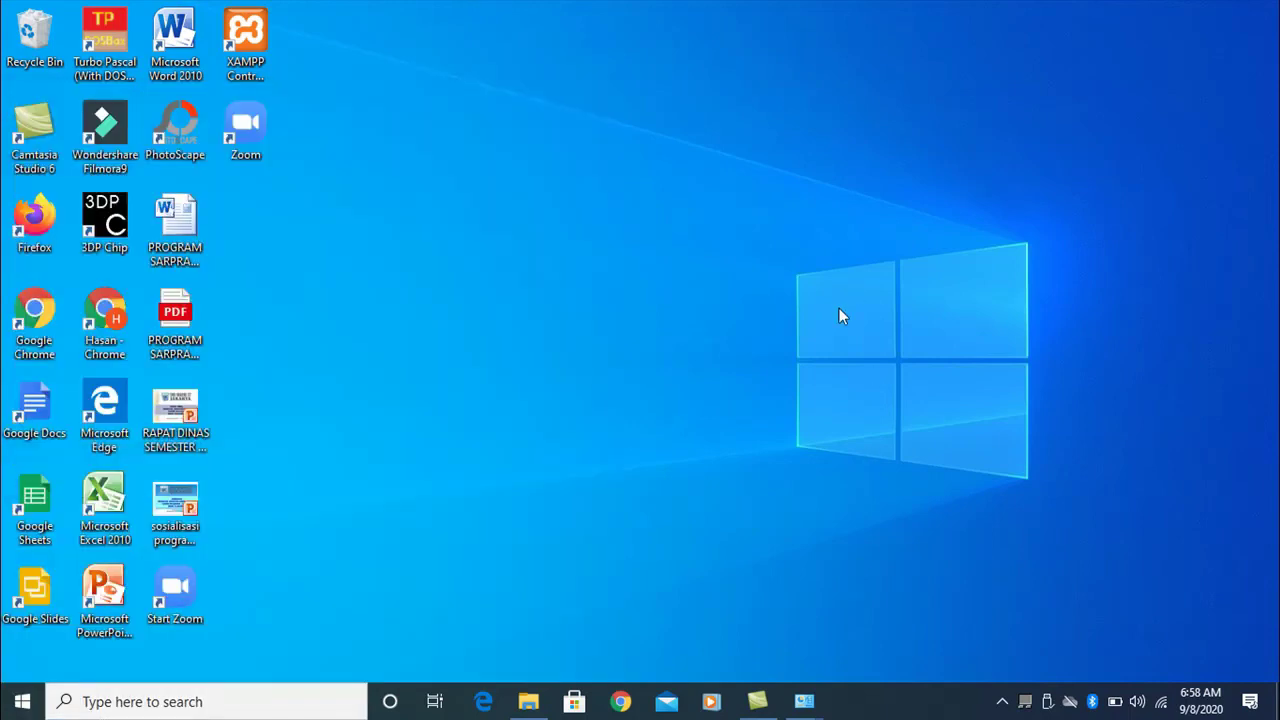